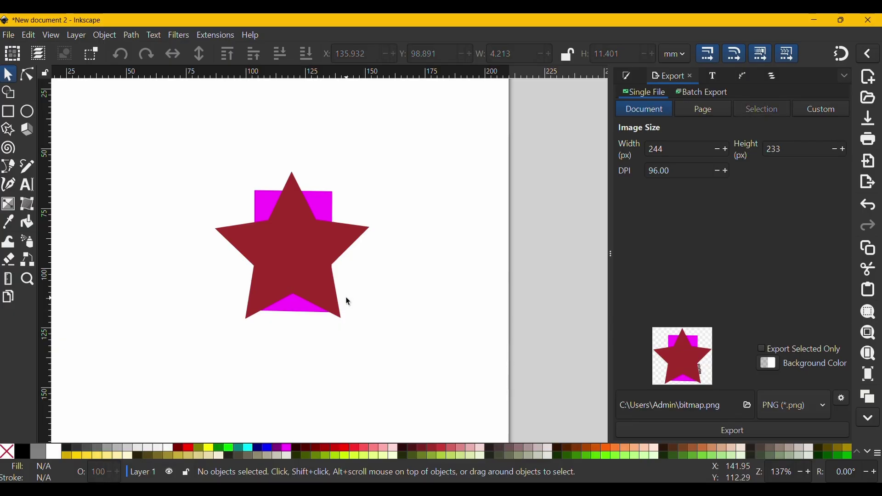
# Move the star and the magenta rectangle apart so the star sits above and left of the rectangle on the page.
pyautogui.keyDown('ctrl'); pyautogui.scroll(-2, 360, 338); pyautogui.keyUp('ctrl')
pyautogui.moveTo(305, 285); pyautogui.dragTo(201, 286)
pyautogui.scroll(-2, 341, 301)
pyautogui.moveTo(350, 248); pyautogui.dragTo(338, 341)
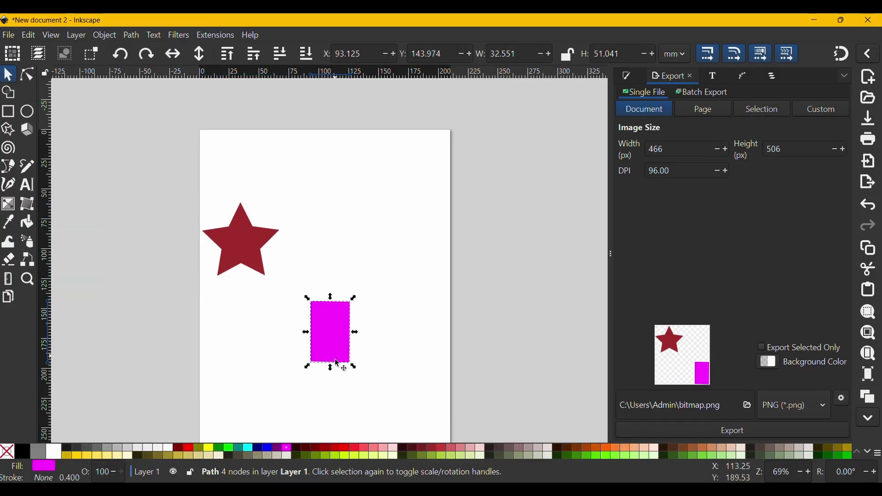
pyautogui.scroll(-3, 338, 341)
pyautogui.moveTo(255, 199); pyautogui.dragTo(313, 226)
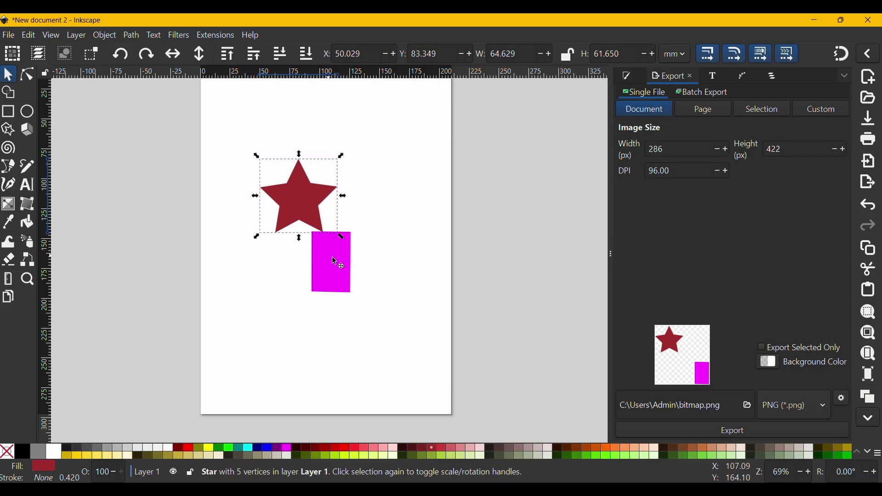
pyautogui.scroll(2, 376, 255)
pyautogui.scroll(-1, 387, 265)
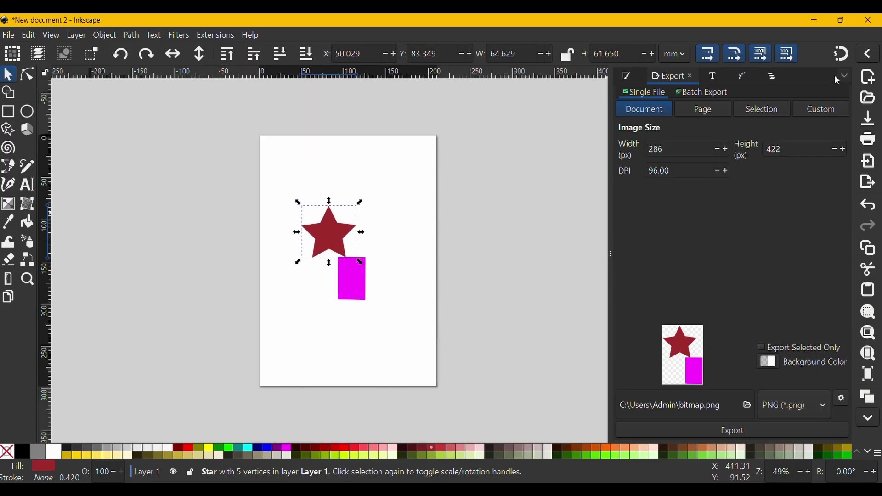
# Close the Export, Text and Font, and Path Effects dialogs and hide the remaining docked dialogs.
pyautogui.click(690, 75)
pyautogui.click(559, 145)
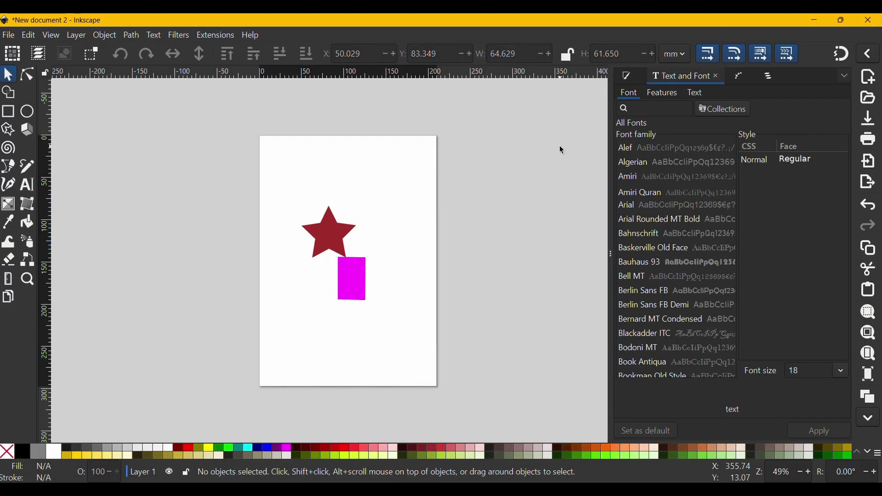
pyautogui.click(716, 76)
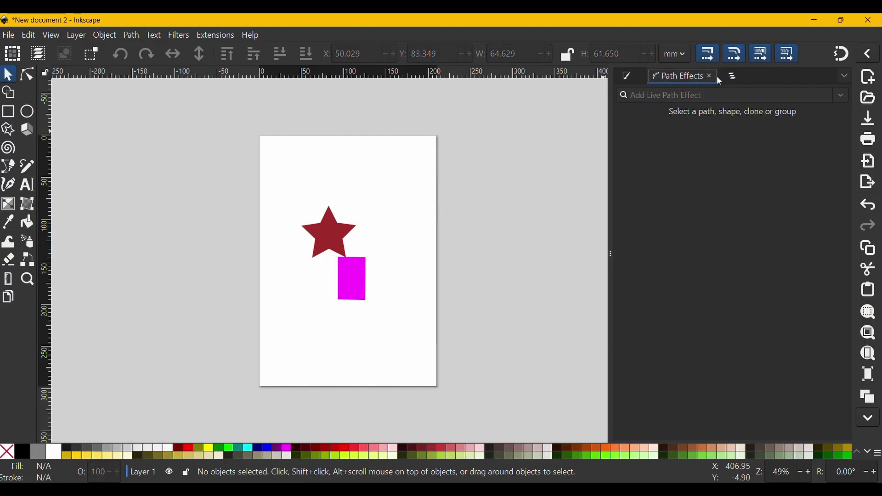
pyautogui.click(713, 76)
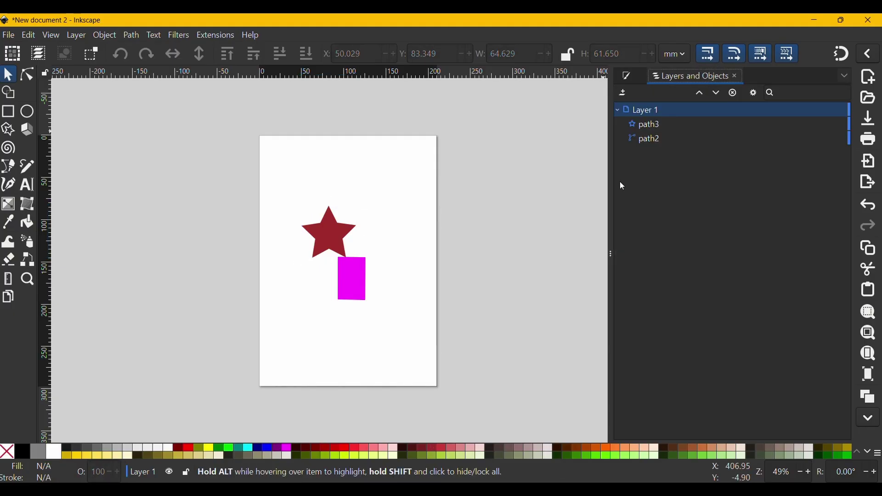
pyautogui.click(608, 242)
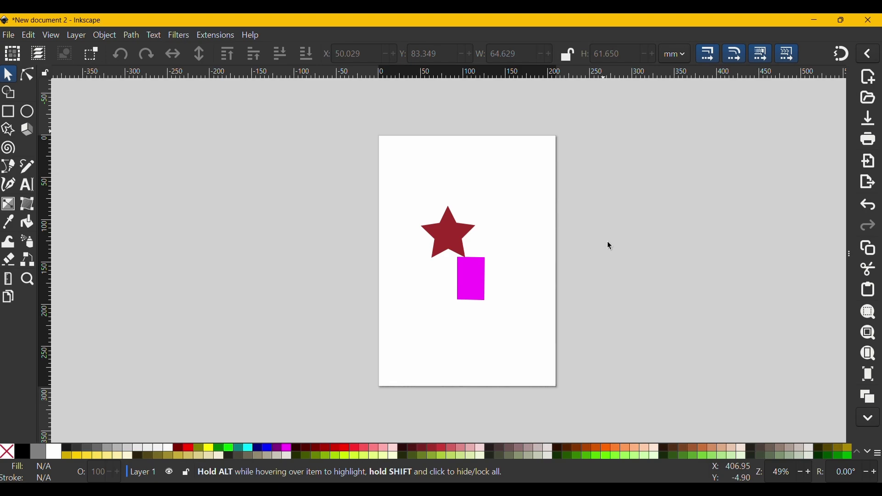
# Draw a circle with a radius of about 26 mm in the page's upper right area and fill it with dusty mauve.
pyautogui.press('*')
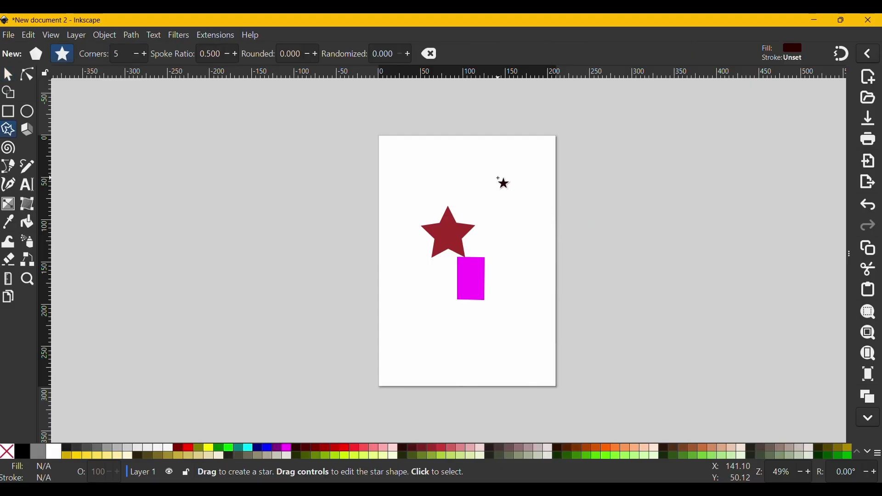
pyautogui.press('e')
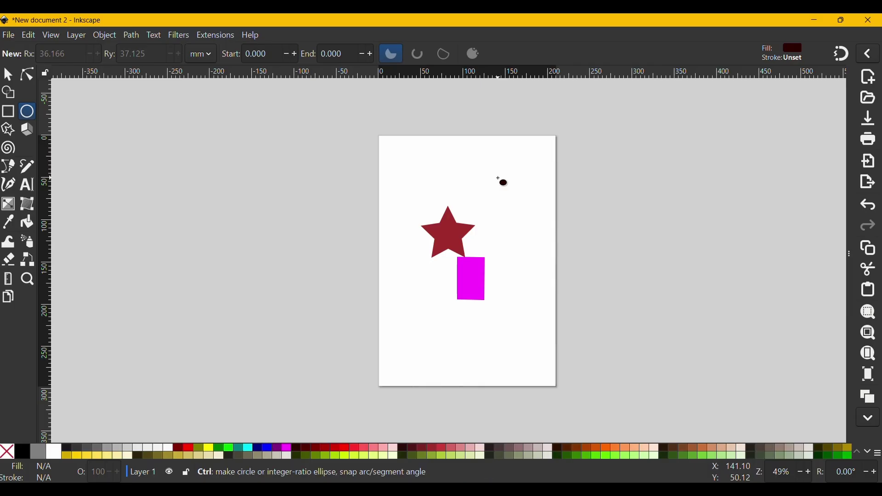
pyautogui.moveTo(498, 178); pyautogui.dragTo(545, 227)
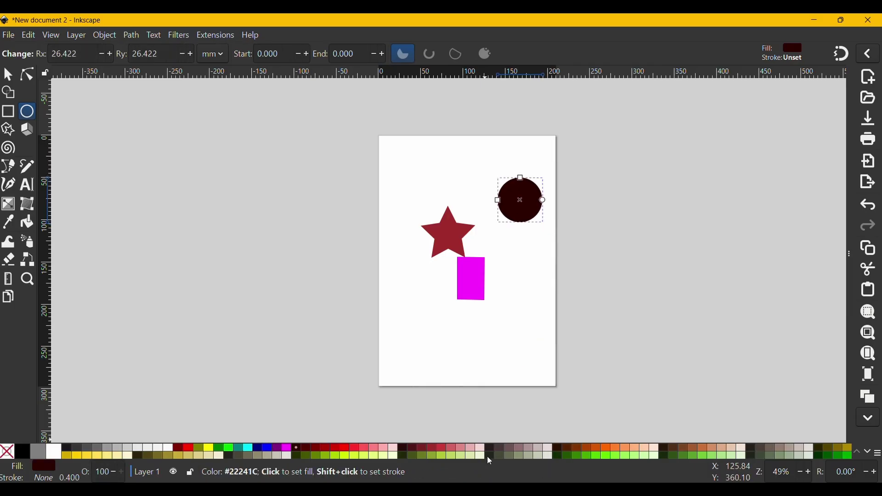
pyautogui.click(524, 450)
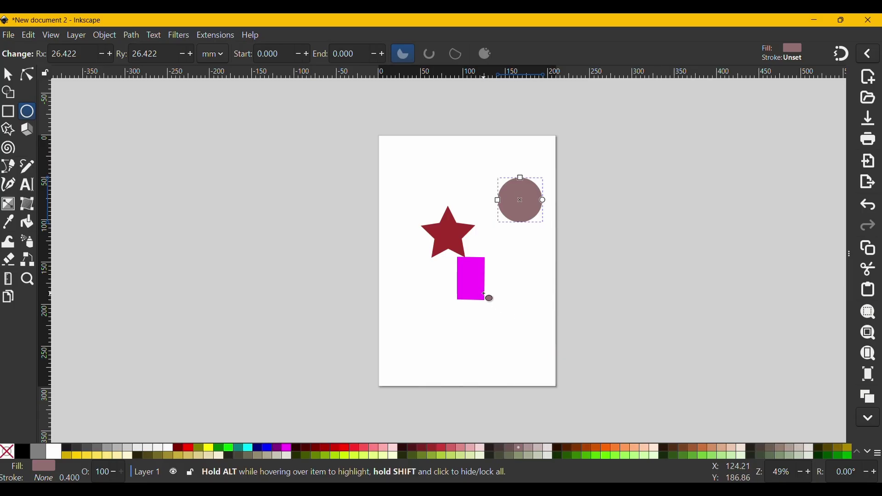
pyautogui.press('s')
pyautogui.click(482, 293)
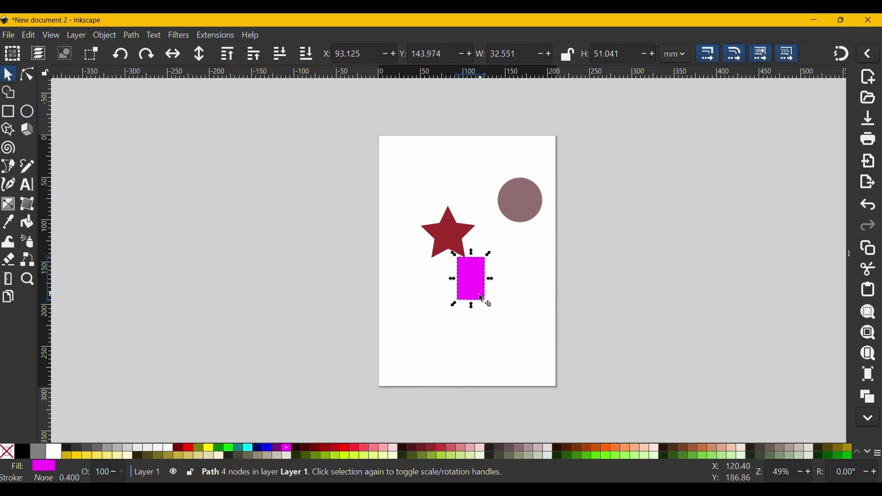
pyautogui.click(469, 317)
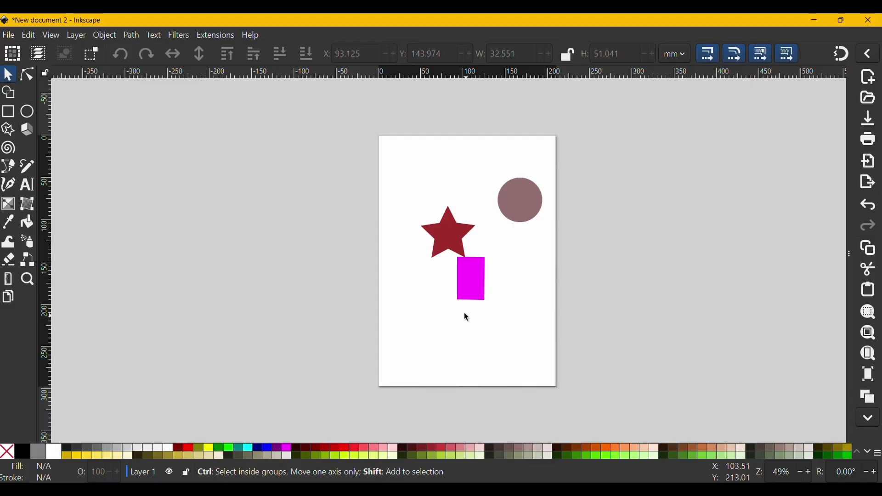
pyautogui.hotkey('ctrl', 'shift', 'a')
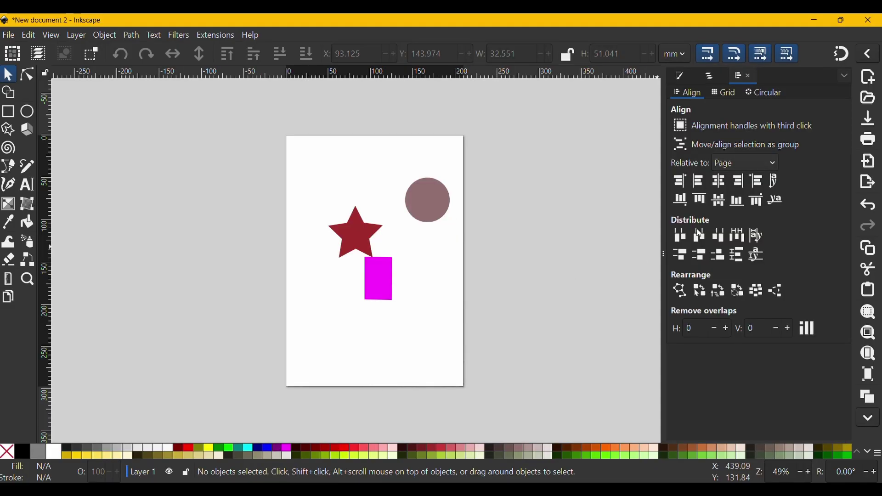
pyautogui.moveTo(664, 254); pyautogui.dragTo(566, 258)
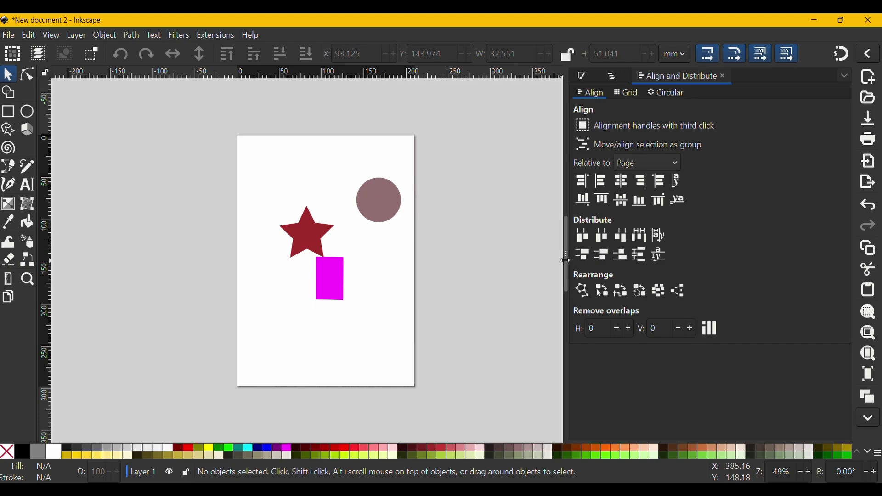
pyautogui.press('F12')
# Open the Align and Distribute dialog and widen its dock.
pyautogui.click(105, 35)
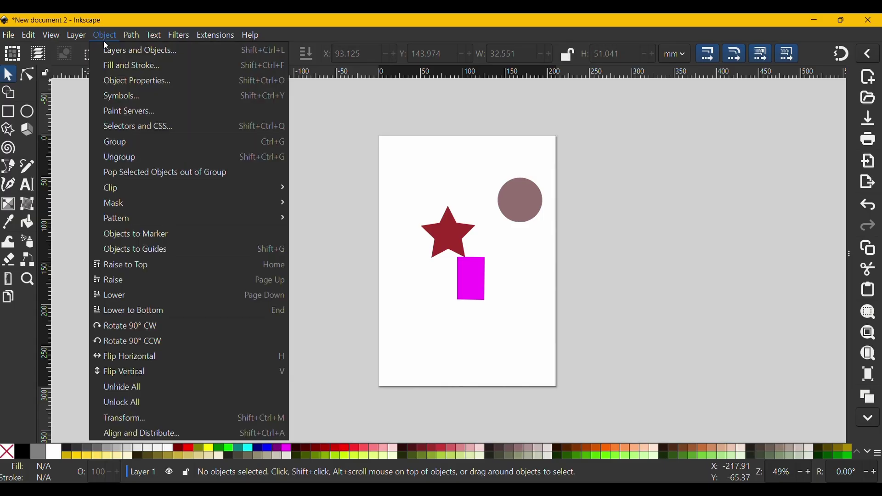
pyautogui.click(165, 432)
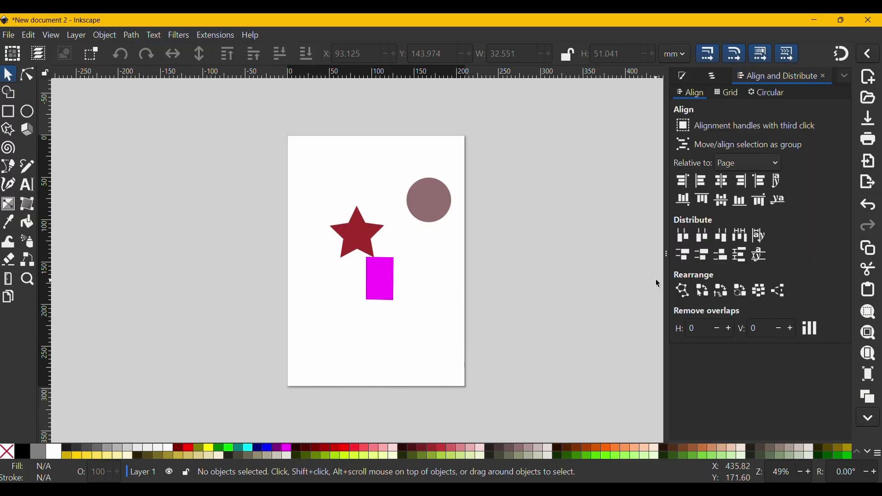
pyautogui.moveTo(669, 255); pyautogui.dragTo(581, 258)
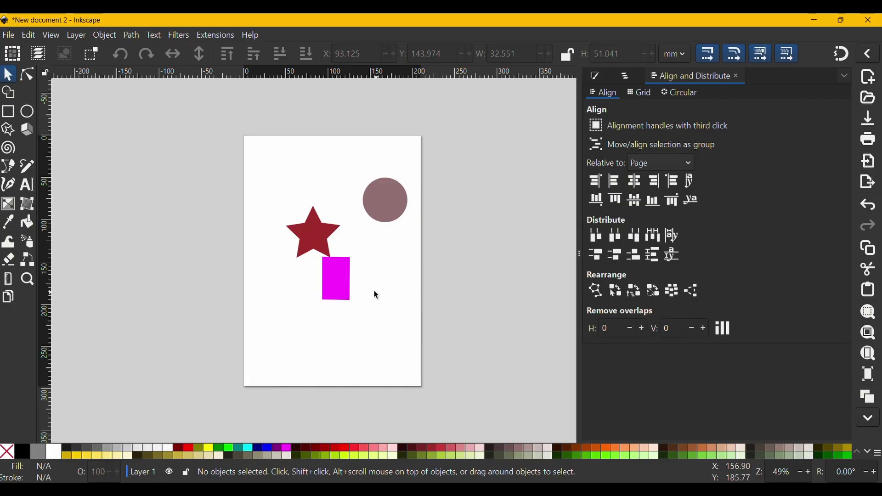
# Stretch the magenta rectangle downward and narrow it into a tall, thin bar below the star.
pyautogui.click(340, 282)
pyautogui.moveTo(337, 301); pyautogui.dragTo(333, 342)
pyautogui.moveTo(355, 299); pyautogui.dragTo(339, 304)
pyautogui.moveTo(263, 150); pyautogui.dragTo(425, 378)
pyautogui.click(443, 340)
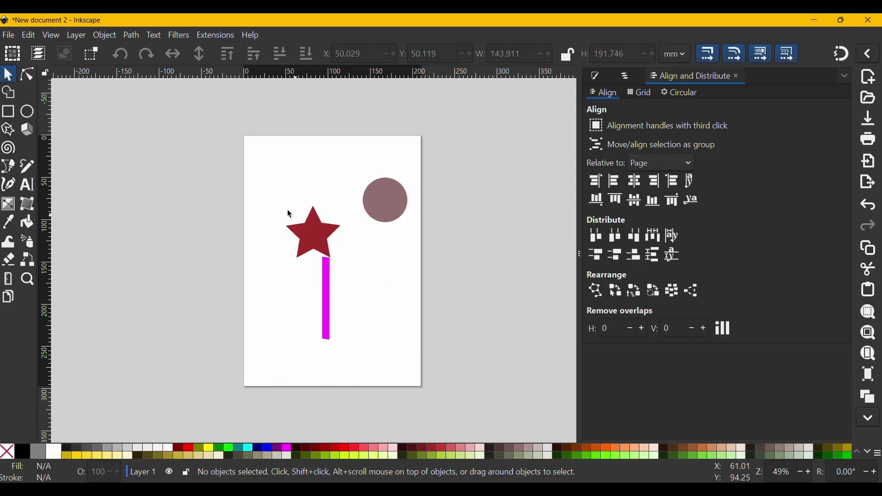
# Select the star, circle and magenta bar together and examine the reference options for alignment, picking Page.
pyautogui.click(315, 235)
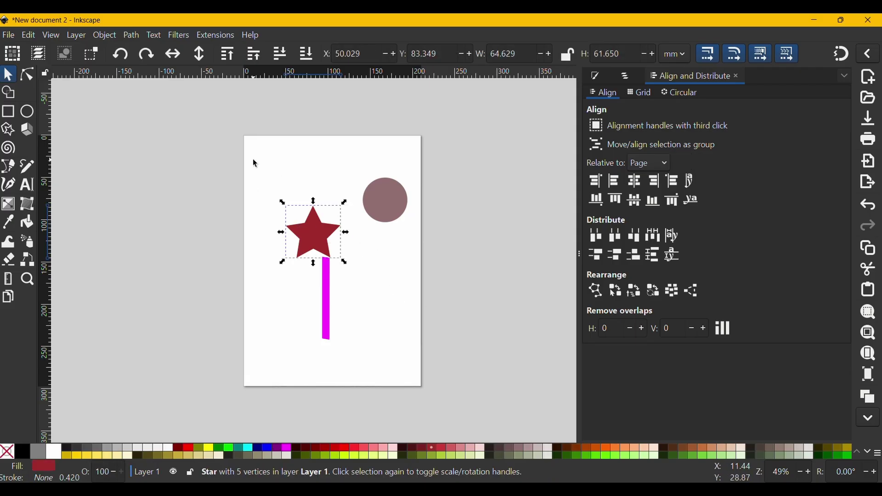
pyautogui.moveTo(254, 162); pyautogui.dragTo(445, 363)
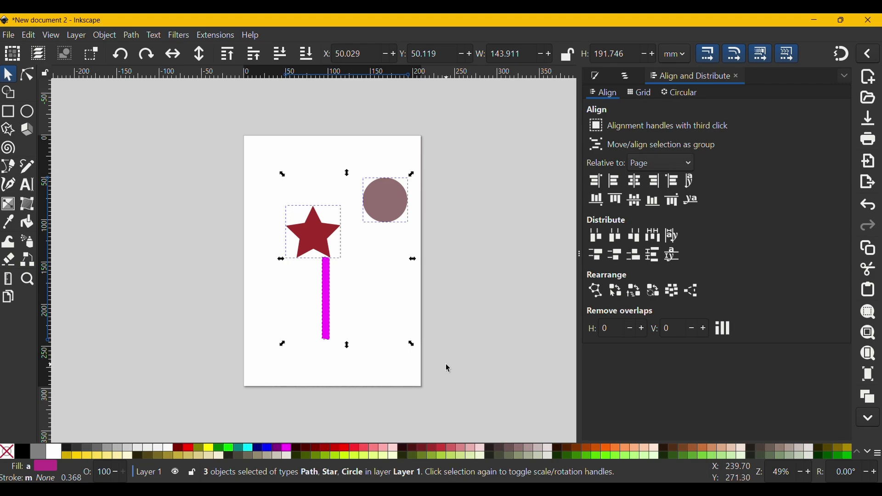
pyautogui.click(675, 164)
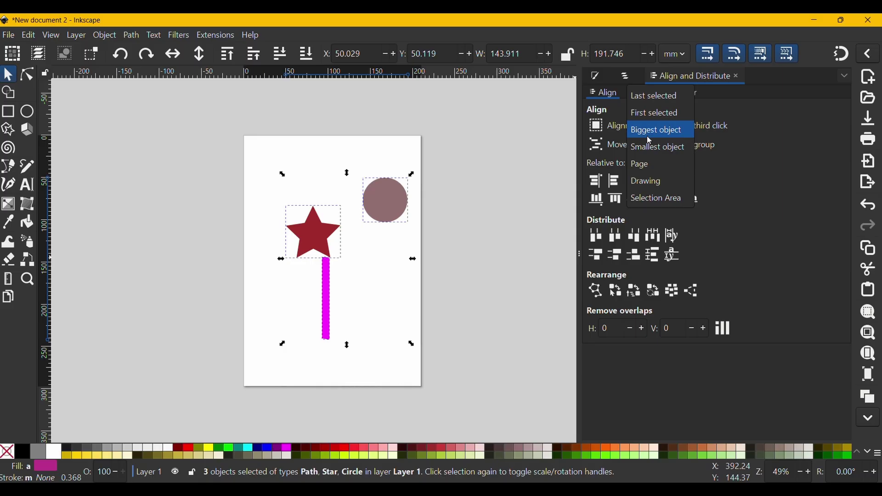
pyautogui.click(650, 161)
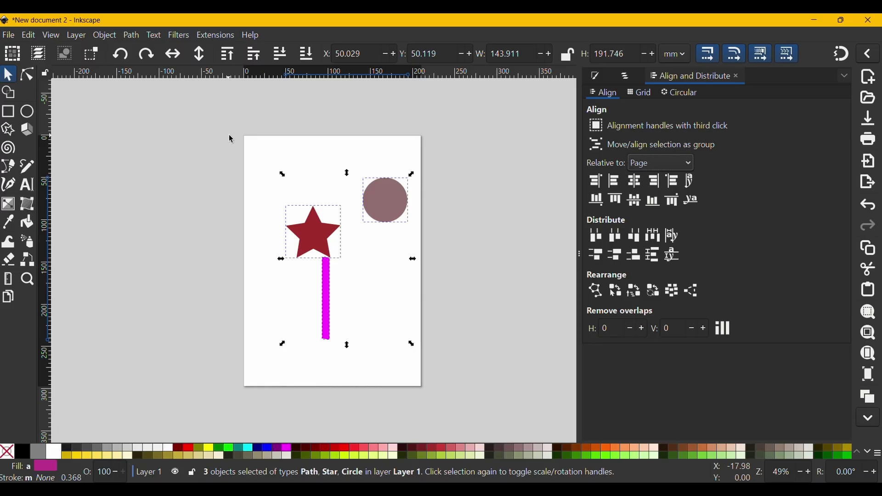
pyautogui.click(668, 165)
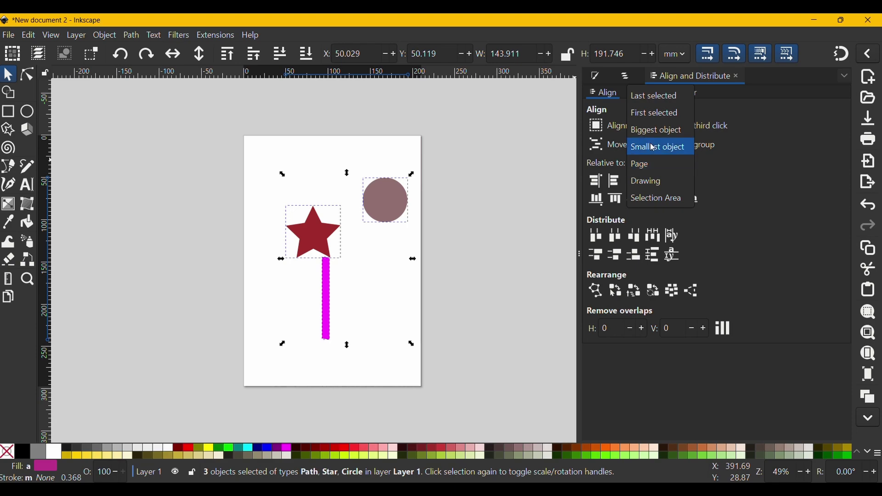
pyautogui.click(512, 207)
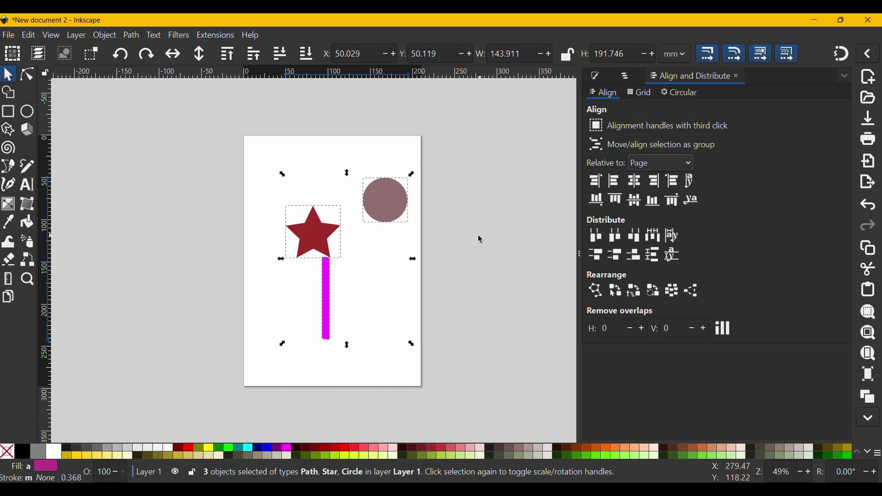
# Add the word "text" beside the page's right edge, scaled to about 76 × 34 mm, with a dark #280B0B fill.
pyautogui.press('t')
pyautogui.click(480, 242)
pyautogui.write('Hi')
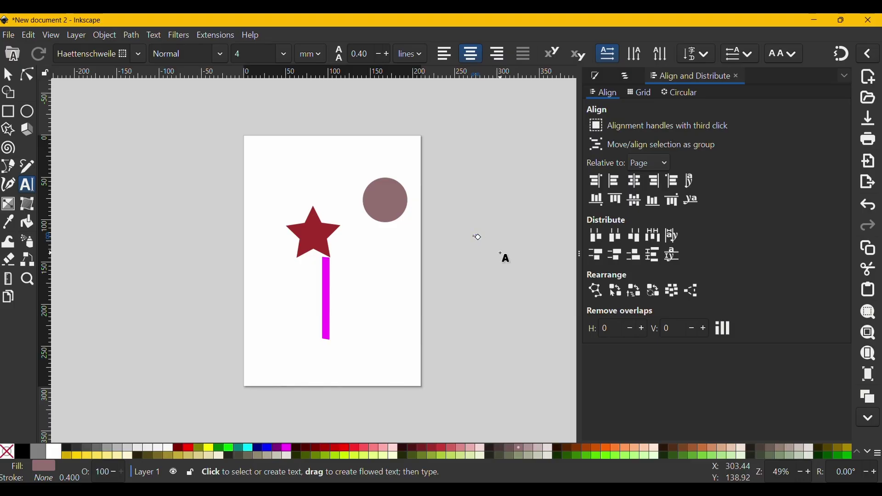
pyautogui.press('Escape')
pyautogui.press('s')
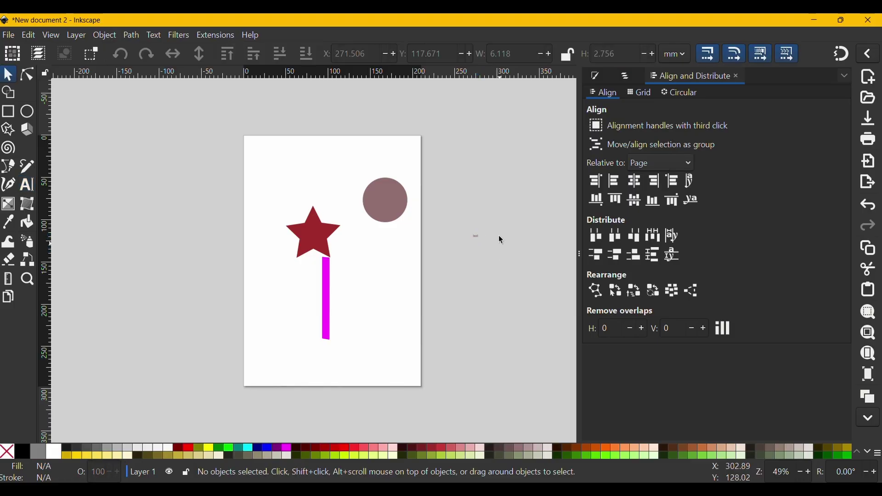
pyautogui.moveTo(501, 211); pyautogui.dragTo(541, 267)
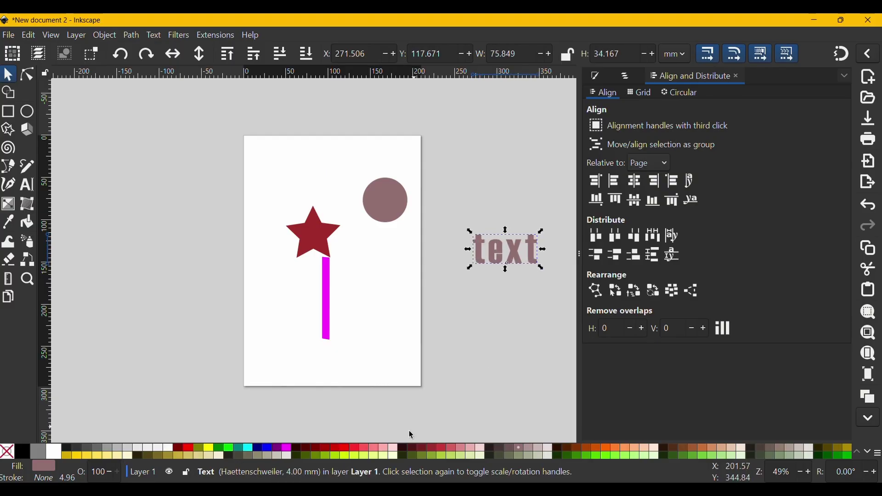
pyautogui.click(401, 450)
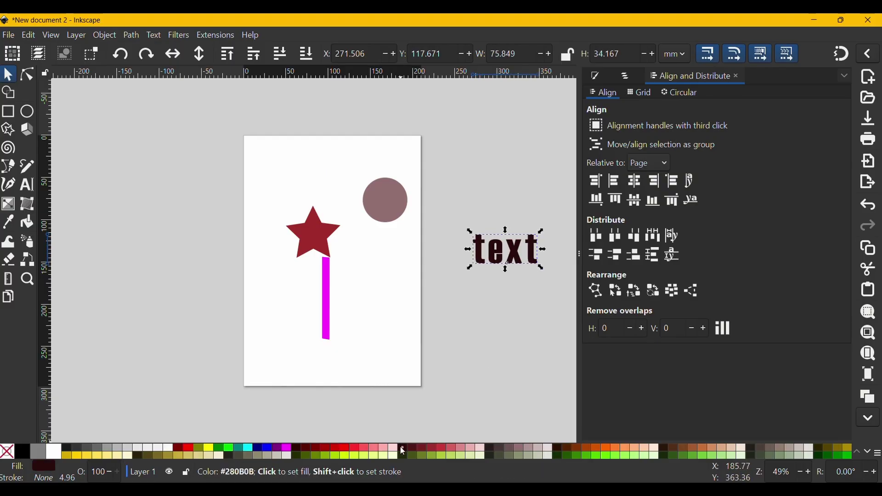
# Center the text on the circle both vertically and horizontally, aligning relative to Last selected.
pyautogui.keyDown('shift'); pyautogui.click(392, 211); pyautogui.keyUp('shift')
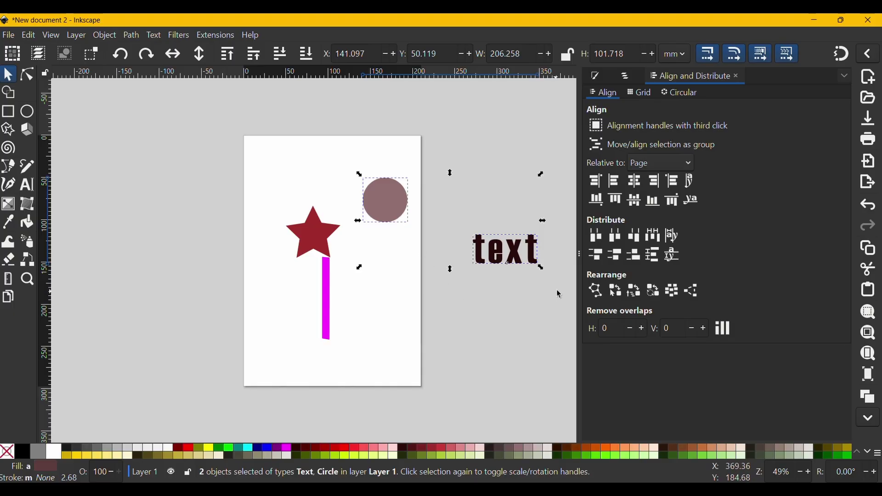
pyautogui.click(677, 163)
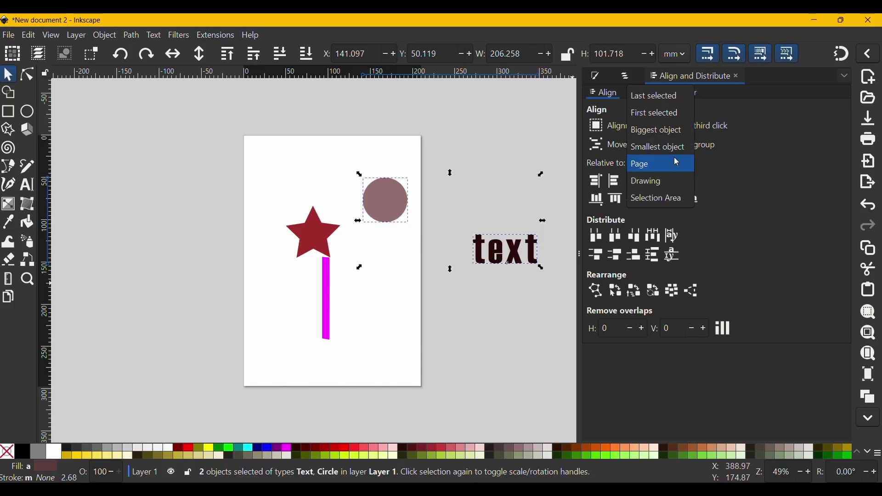
pyautogui.click(658, 95)
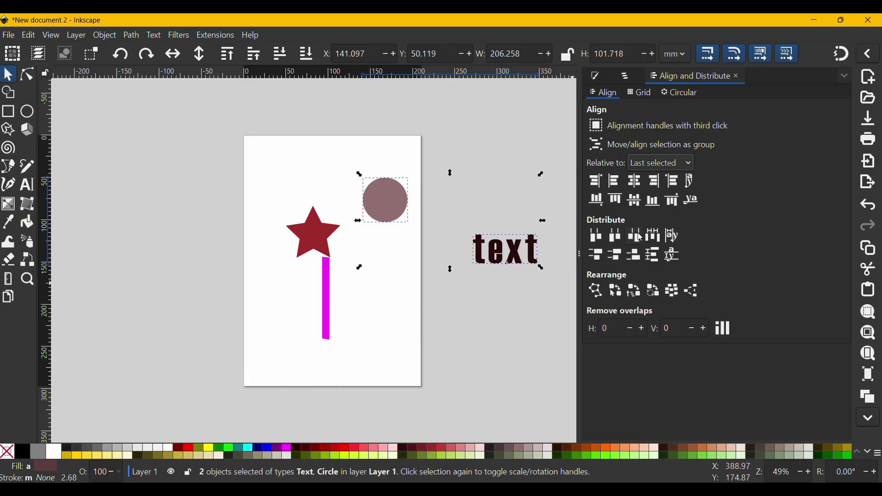
pyautogui.click(638, 206)
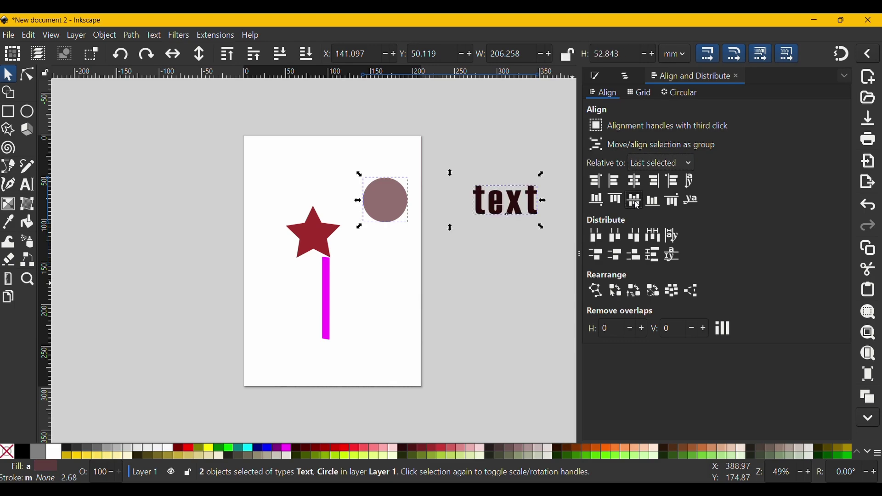
pyautogui.click(635, 181)
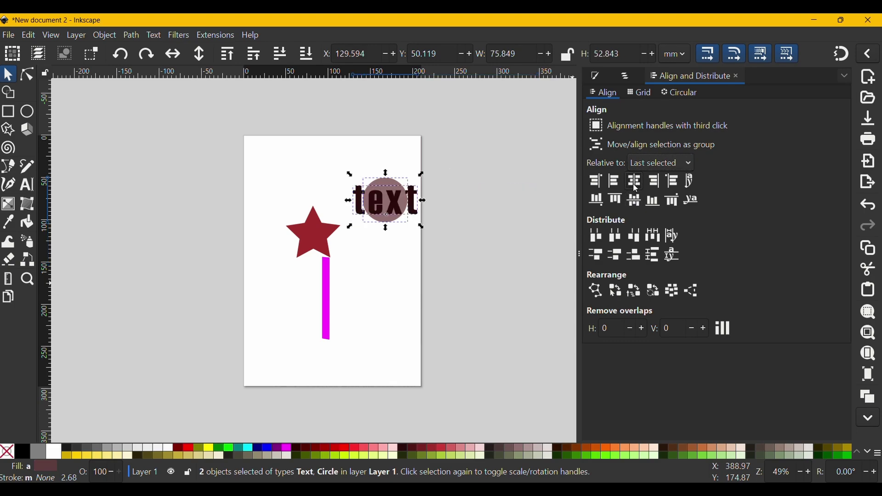
# Center the text and circle together on the page both vertically and horizontally, aligning relative to Page.
pyautogui.moveTo(444, 148); pyautogui.dragTo(276, 351)
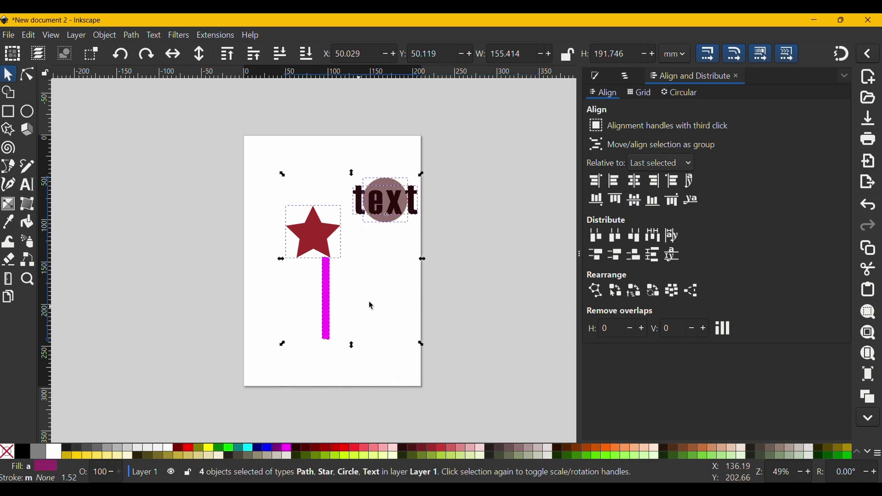
pyautogui.click(505, 186)
pyautogui.moveTo(431, 143); pyautogui.dragTo(348, 260)
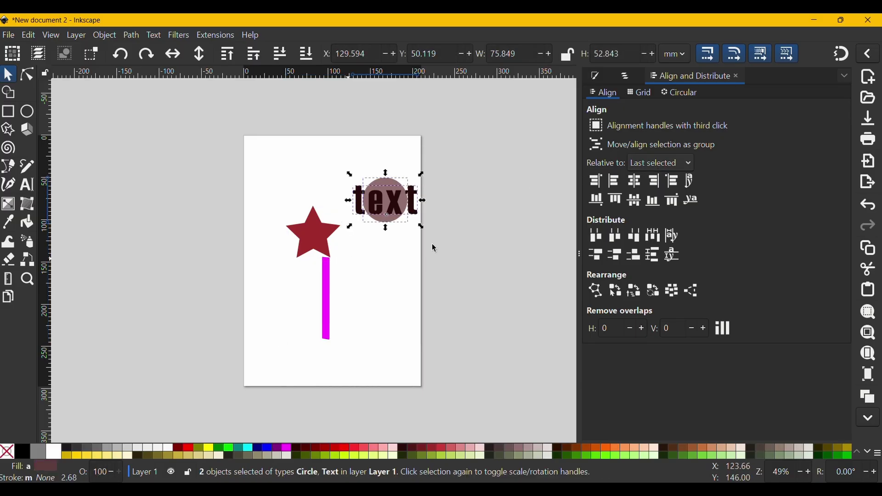
pyautogui.click(661, 163)
pyautogui.click(655, 232)
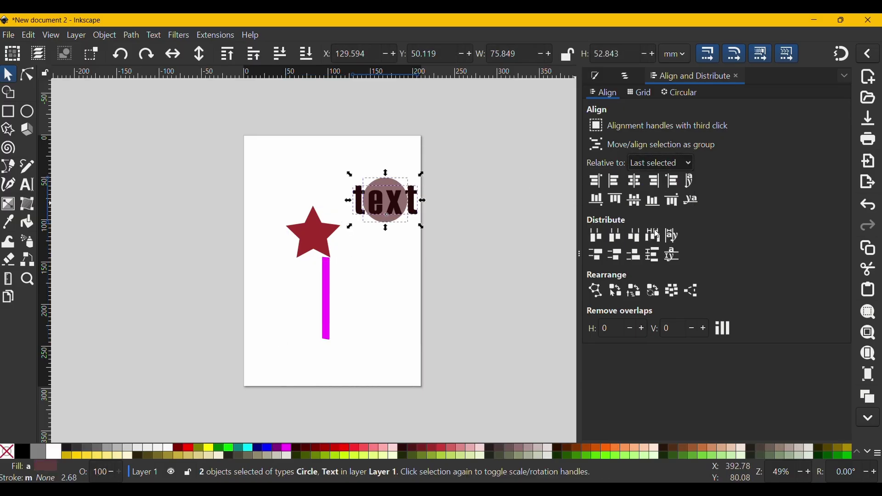
pyautogui.click(634, 200)
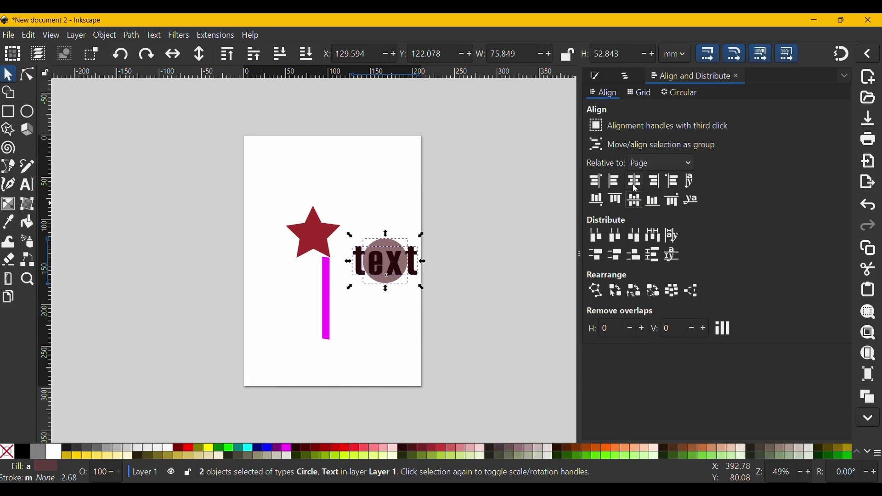
pyautogui.click(636, 182)
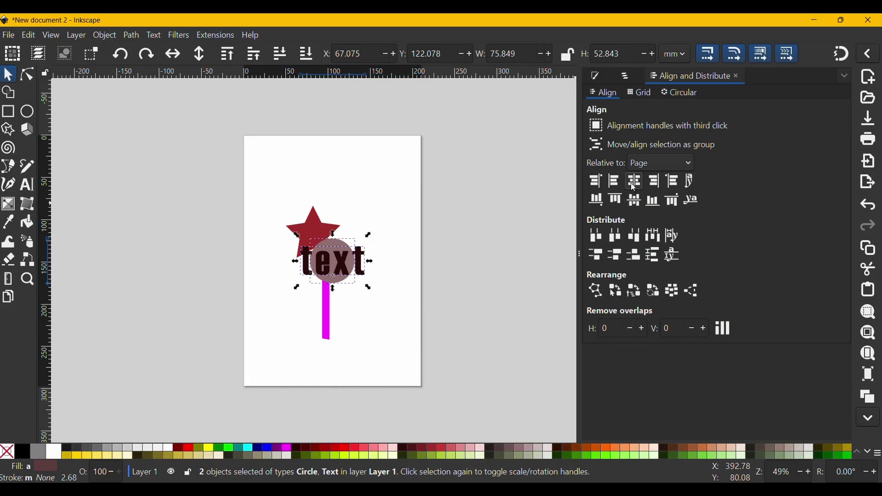
pyautogui.click(407, 207)
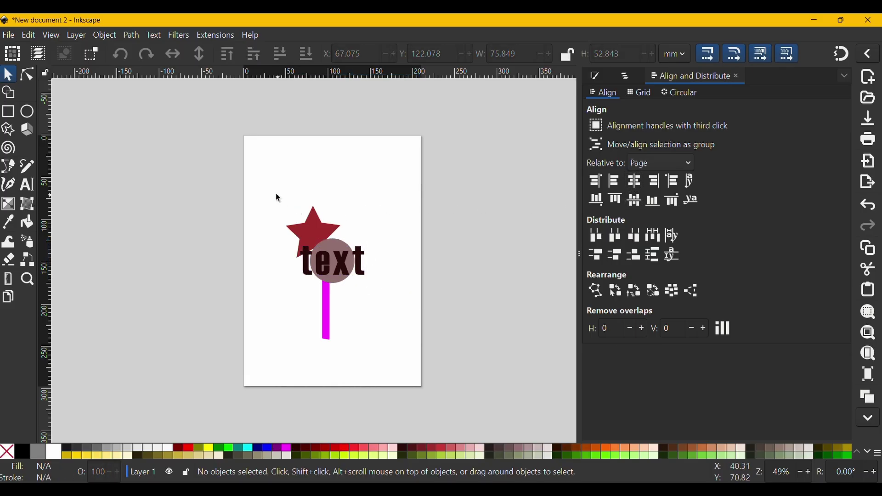
# Center the star, magenta bar, circle and text on the page both horizontally and vertically.
pyautogui.moveTo(267, 183); pyautogui.dragTo(380, 374)
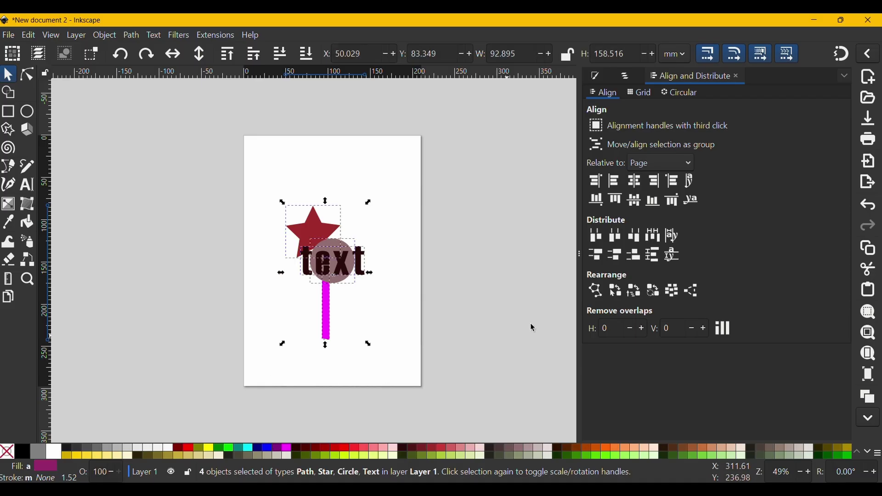
pyautogui.click(634, 182)
pyautogui.click(634, 201)
pyautogui.click(462, 259)
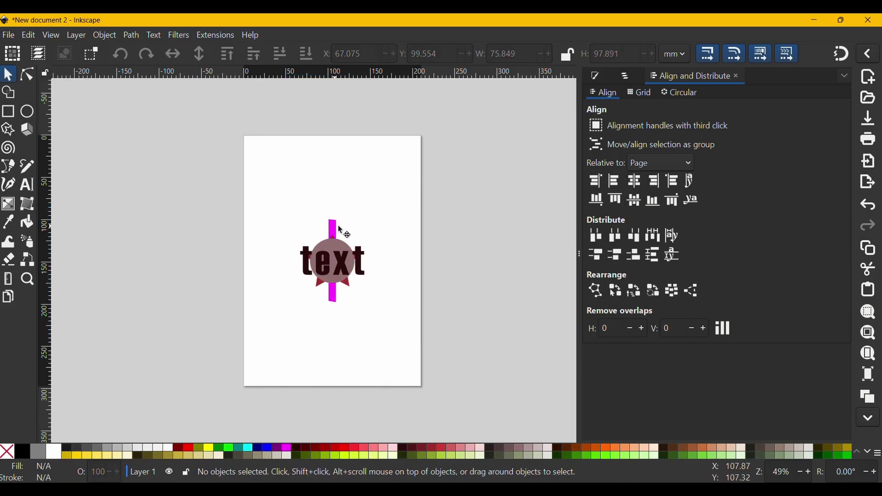
# Move the magenta bar just beyond the page's right edge and enlarge the star to about 118 × 113 mm.
pyautogui.moveTo(340, 230); pyautogui.dragTo(446, 239)
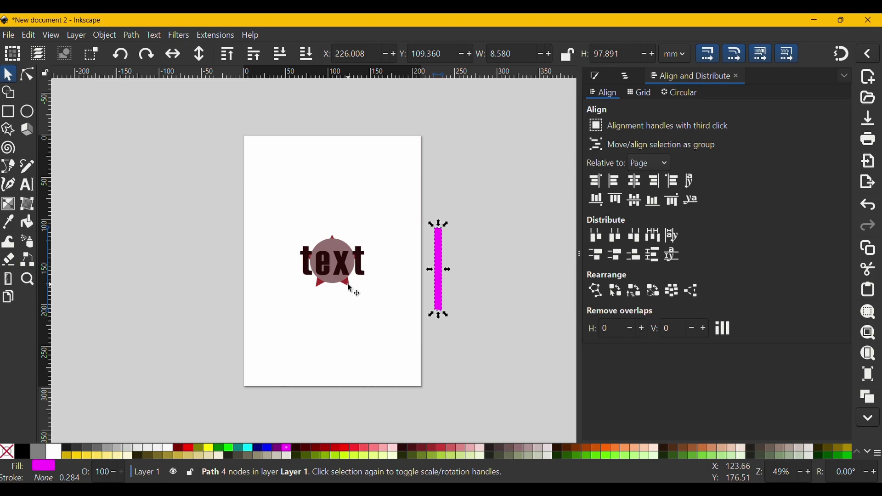
pyautogui.moveTo(350, 289)
pyautogui.mouseDown()
pyautogui.moveTo(358, 301)
pyautogui.moveTo(352, 289)
pyautogui.mouseUp()
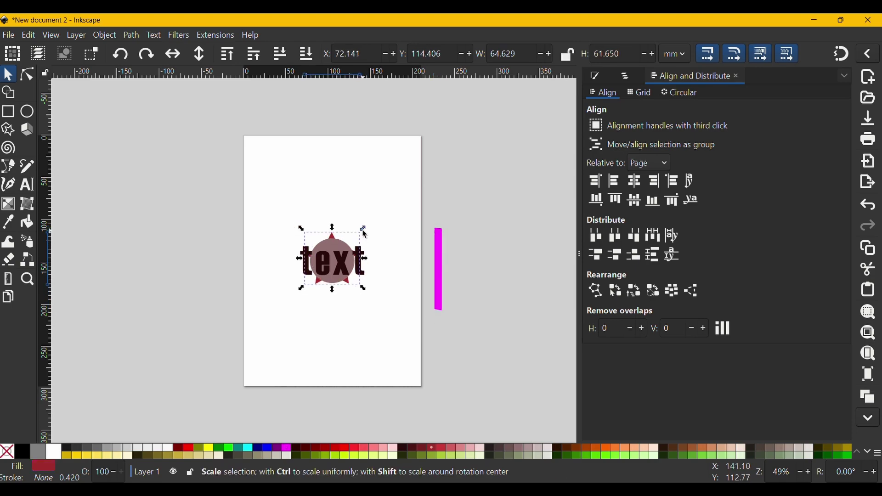
pyautogui.moveTo(366, 235); pyautogui.dragTo(435, 191)
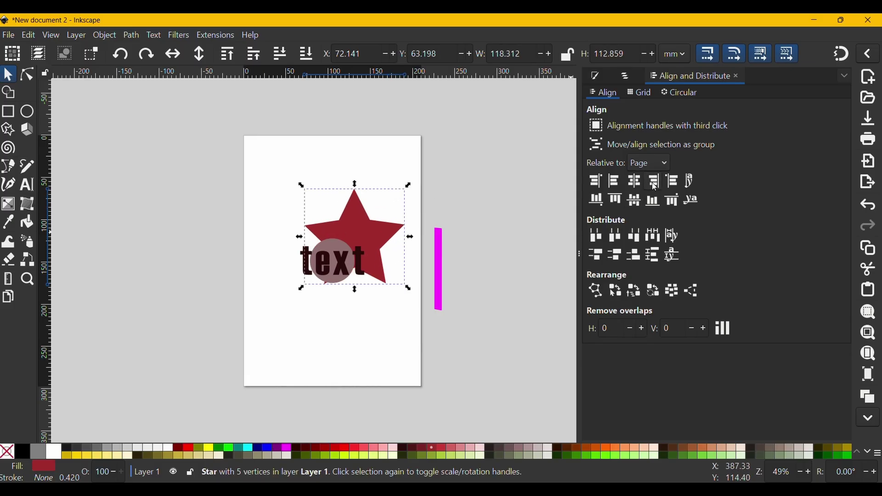
# Center the enlarged star on the page horizontally and vertically, behind the circle and text.
pyautogui.click(634, 181)
pyautogui.click(635, 200)
pyautogui.click(445, 301)
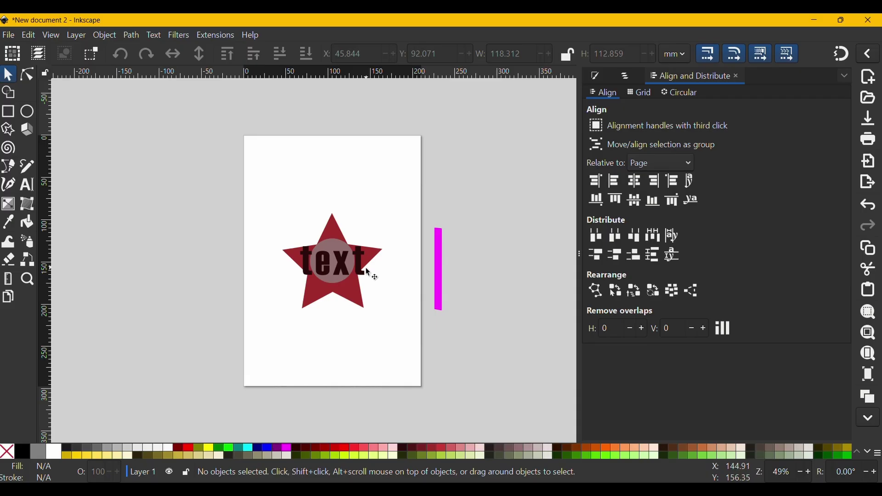
# Shift the star slightly straight up behind the text, to a Y position of about 89.3 mm.
pyautogui.press('shift')
pyautogui.keyDown('shift'); pyautogui.click(359, 296); pyautogui.keyUp('shift')
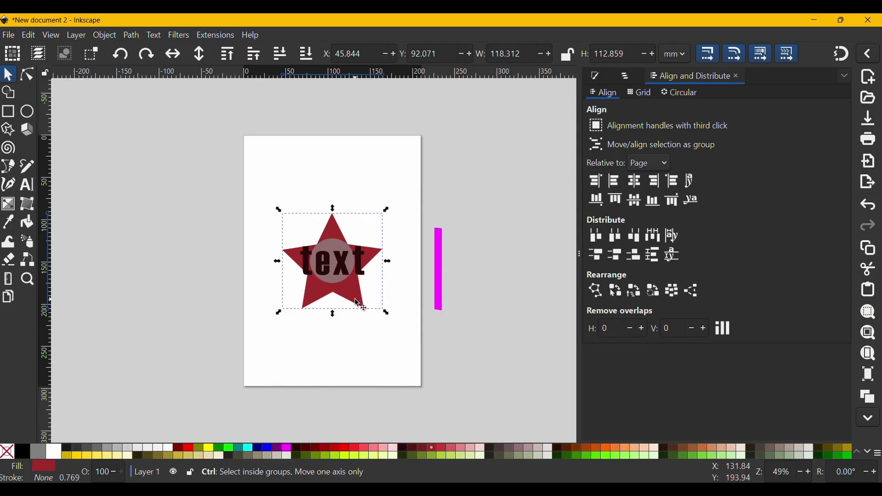
pyautogui.moveTo(358, 296); pyautogui.dragTo(358, 296)
pyautogui.click(395, 298)
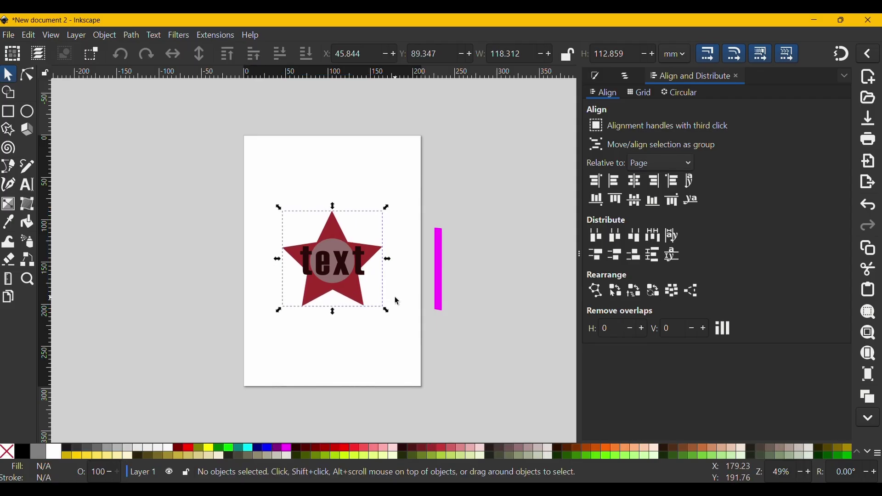
# Delete the magenta bar beside the page.
pyautogui.click(441, 301)
pyautogui.press('Delete')
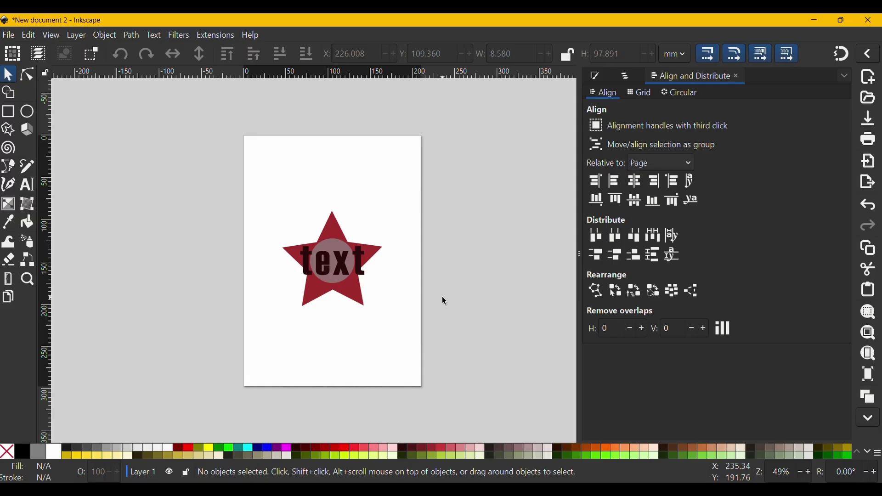